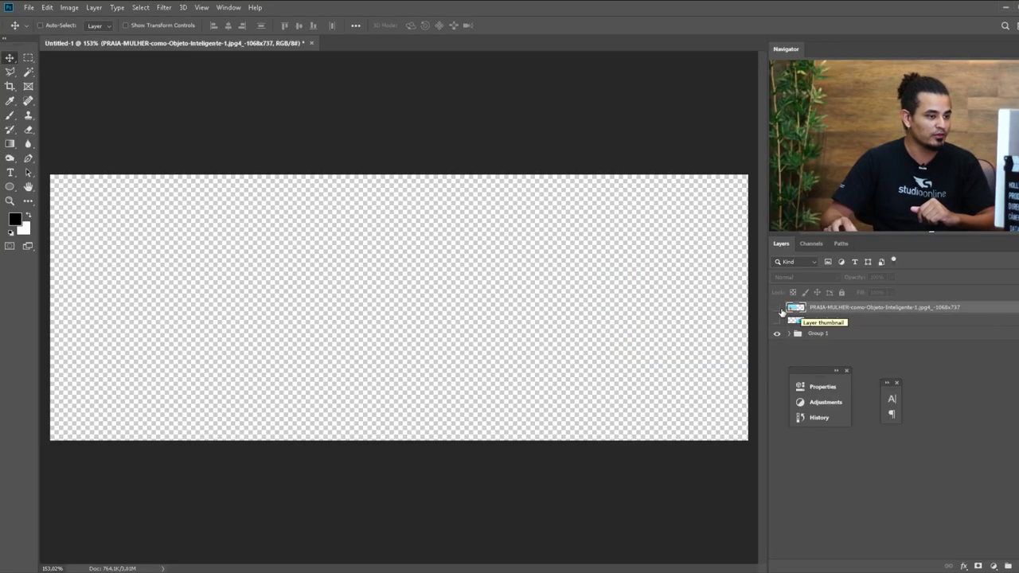
- Show the PRAIA beach photo layer and keep it as the active layer
left_click(777, 308)
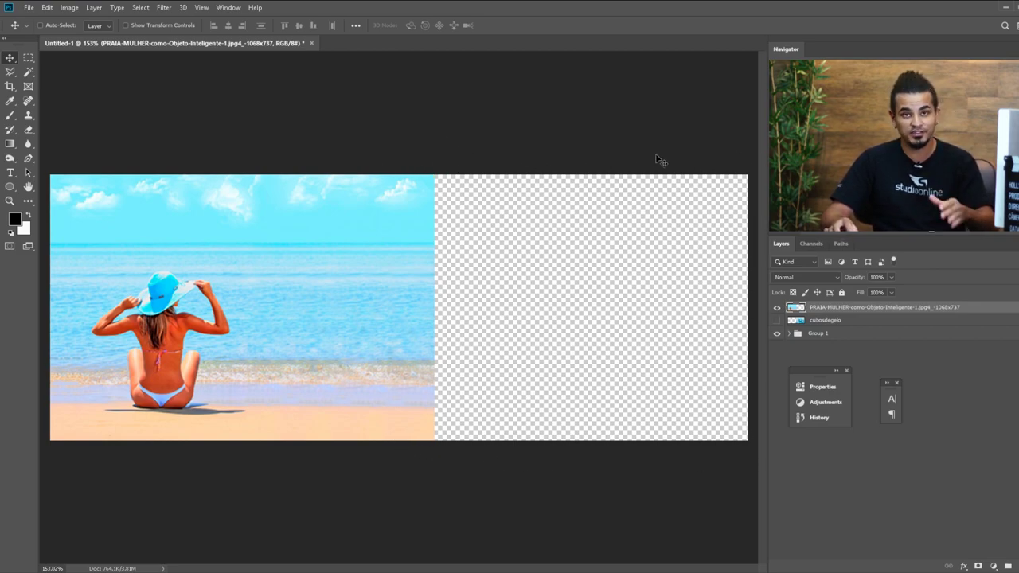
key("alt+bracketleft")
key("e")
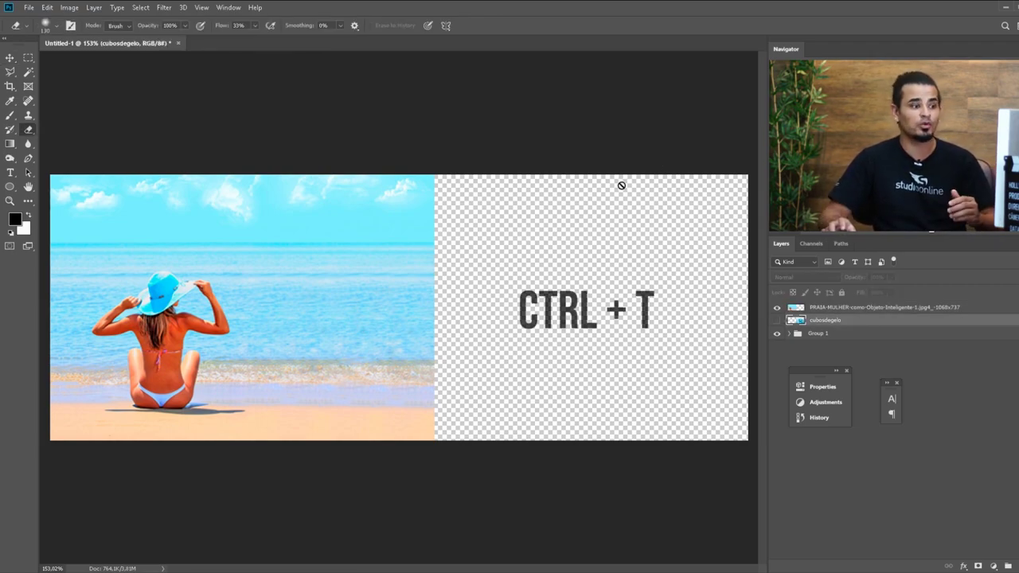
key("alt+bracketright")
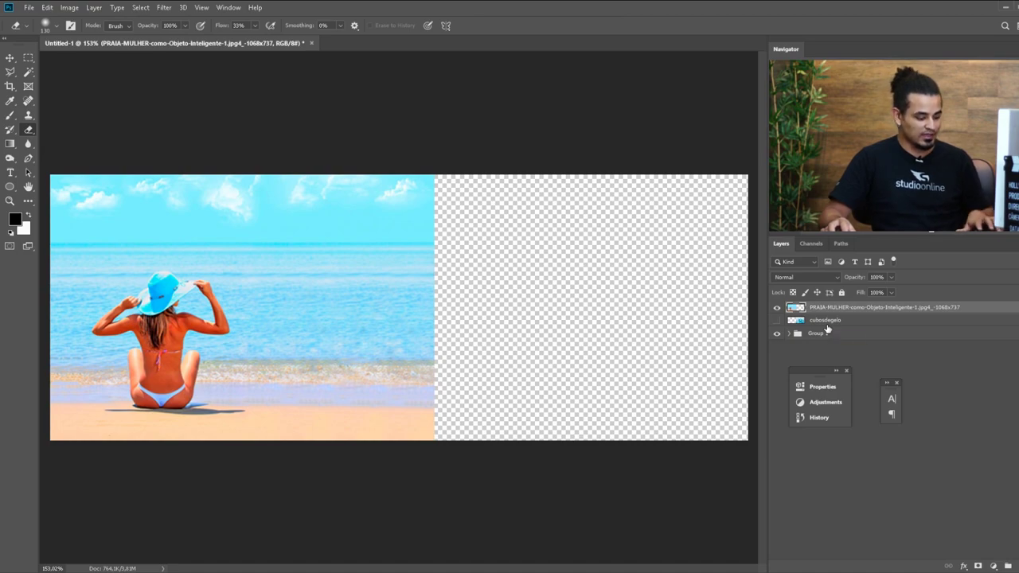
key("ctrl+t")
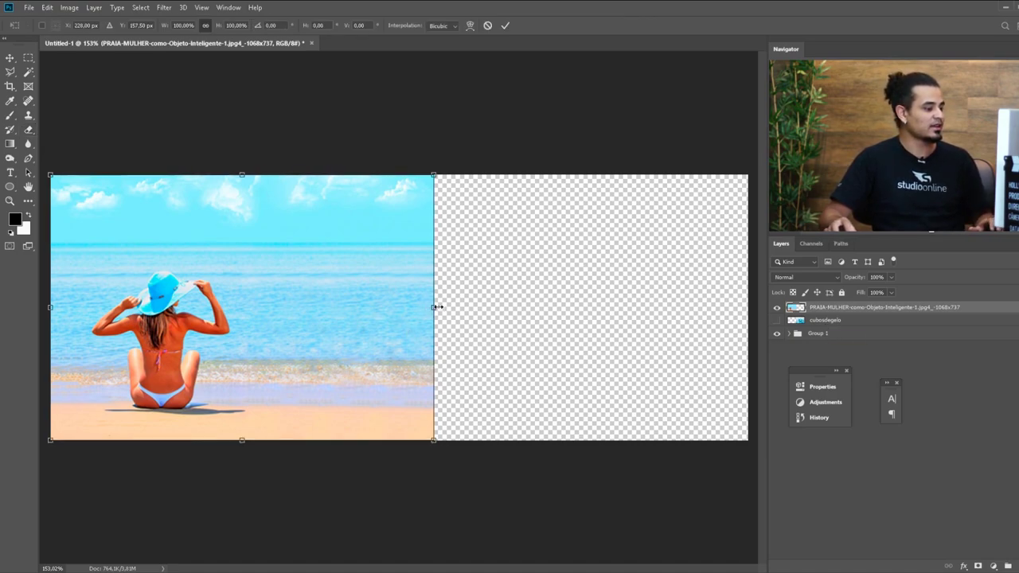
left_click_drag(436, 307, 749, 306)
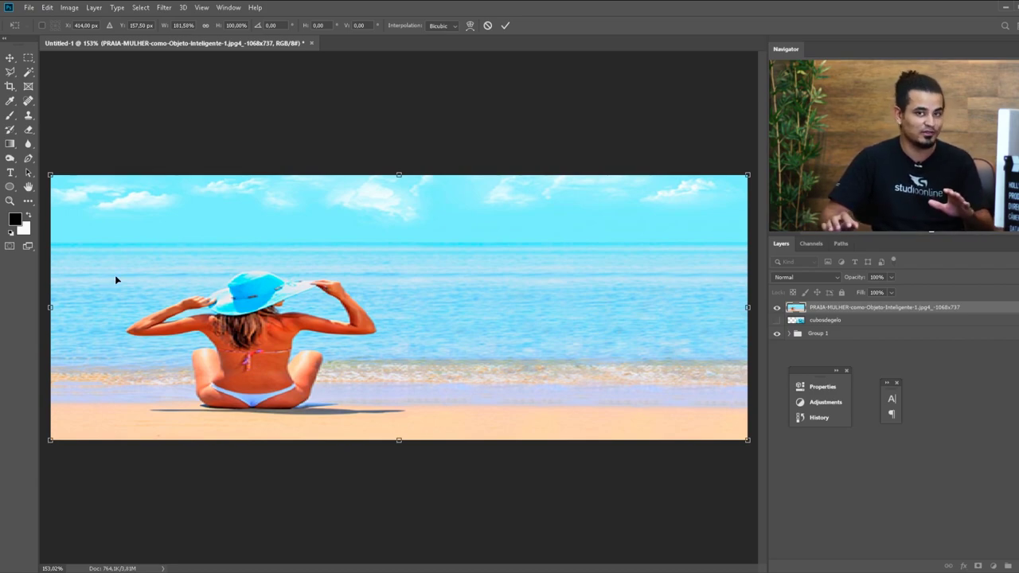
key("Escape")
key("e")
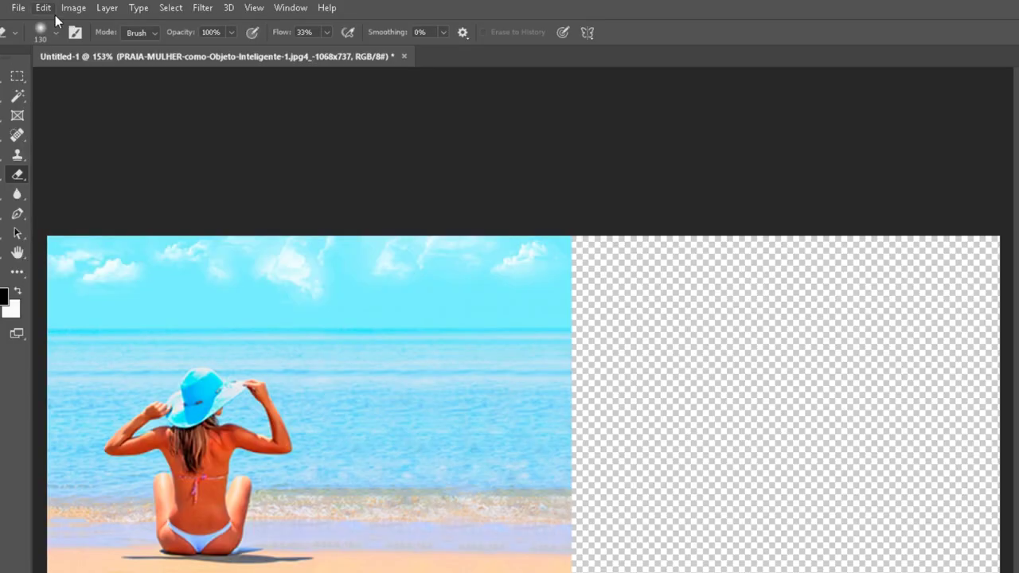
- Content-Aware Scale the beach photo rightward to the canvas edge and commit it
left_click(49, 9)
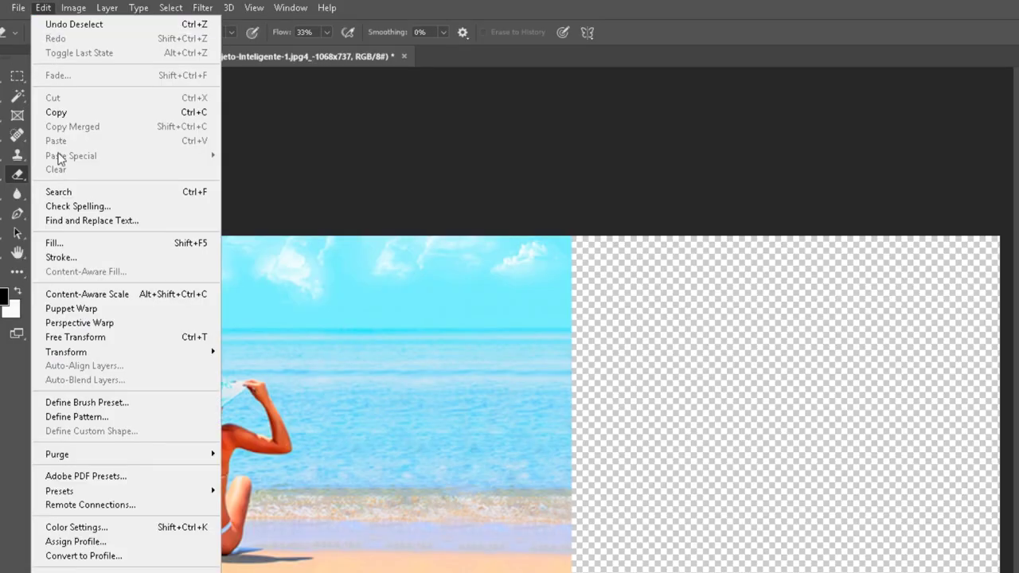
left_click(88, 294)
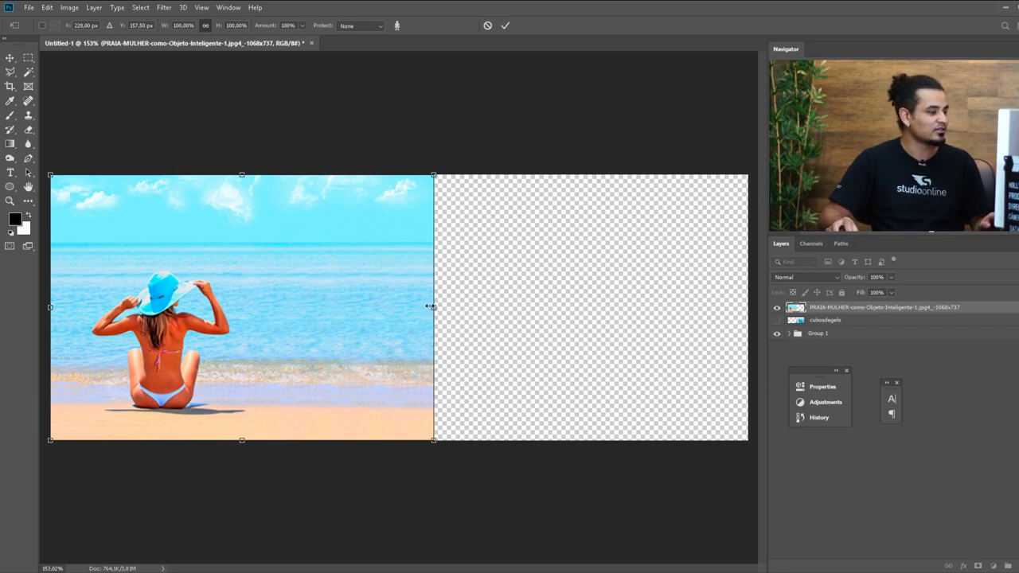
mouse_move(433, 307)
left_mouse_down()
mouse_move(753, 298)
mouse_move(189, 349)
mouse_move(430, 319)
mouse_move(569, 312)
mouse_move(614, 328)
mouse_move(744, 301)
left_mouse_up()
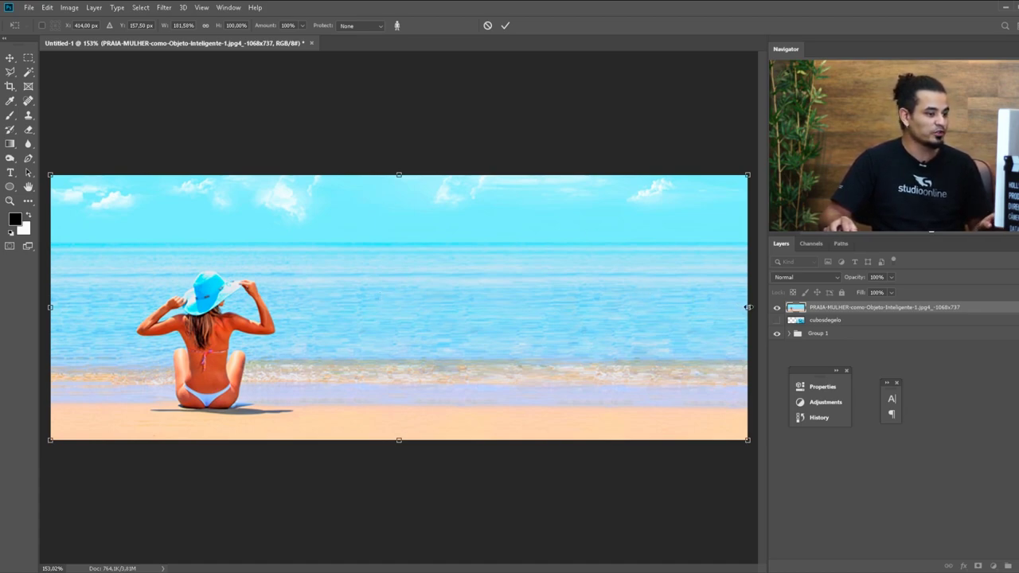
mouse_move(746, 307)
left_mouse_down()
mouse_move(281, 325)
mouse_move(749, 316)
left_mouse_up()
key("Return")
key("e")
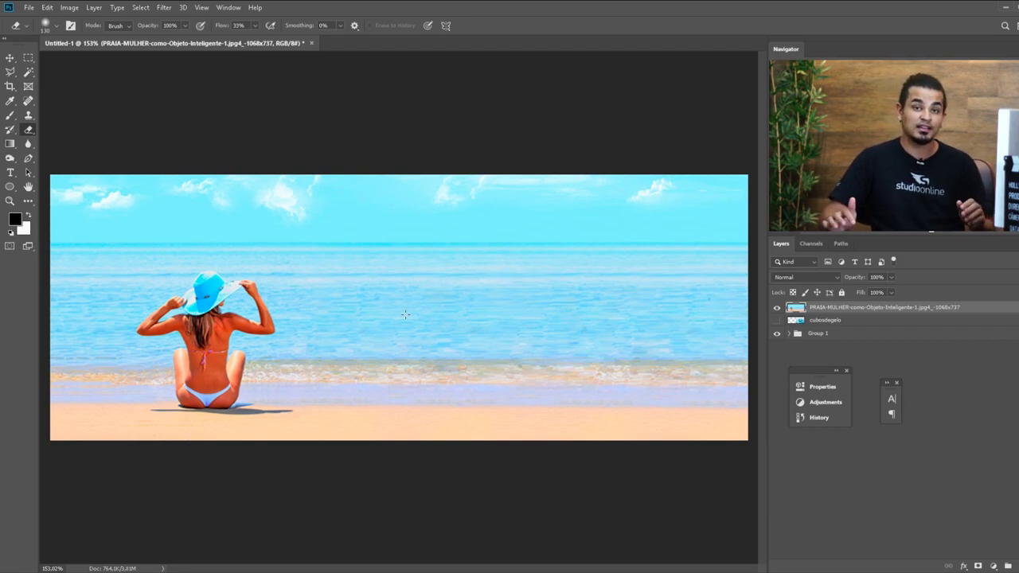
- Inspect the extended sea up close, then hide the PRAIA beach layer
scroll(421, 345, "up", 1)
scroll(350, 321, "up", 3)
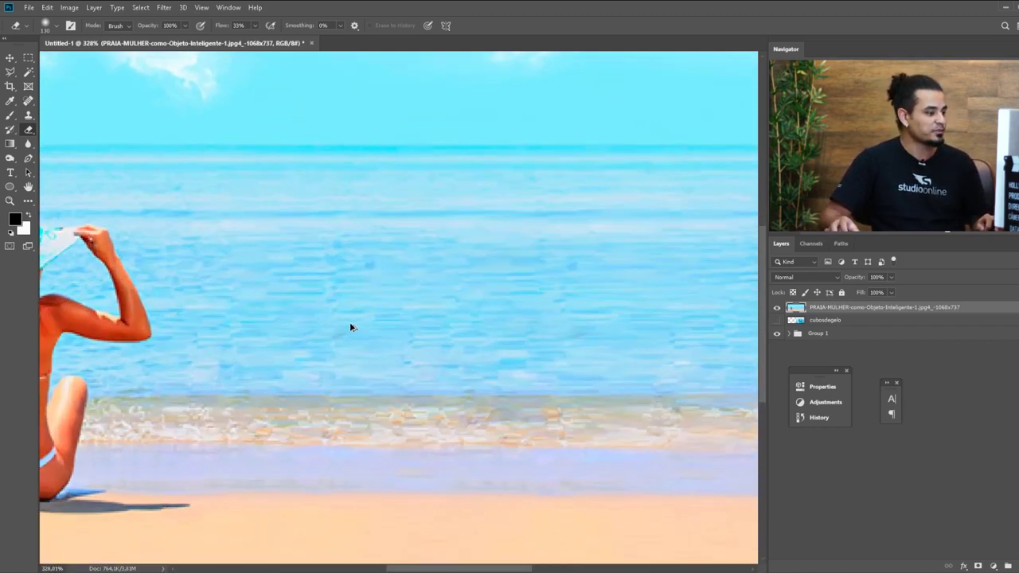
scroll(399, 332, "up", 2)
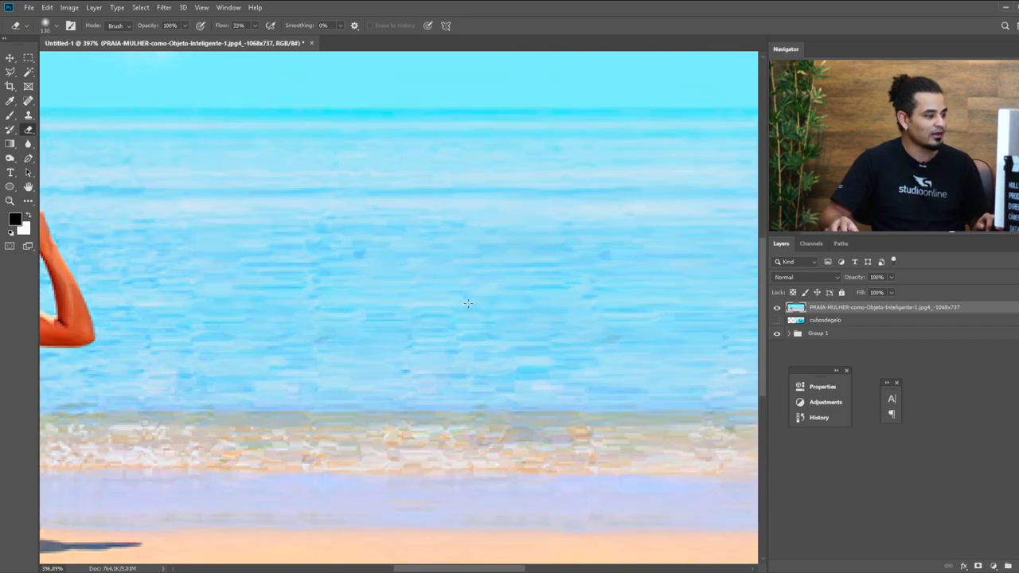
scroll(510, 362, "down", 1)
scroll(478, 351, "down", 1)
scroll(438, 334, "down", 2)
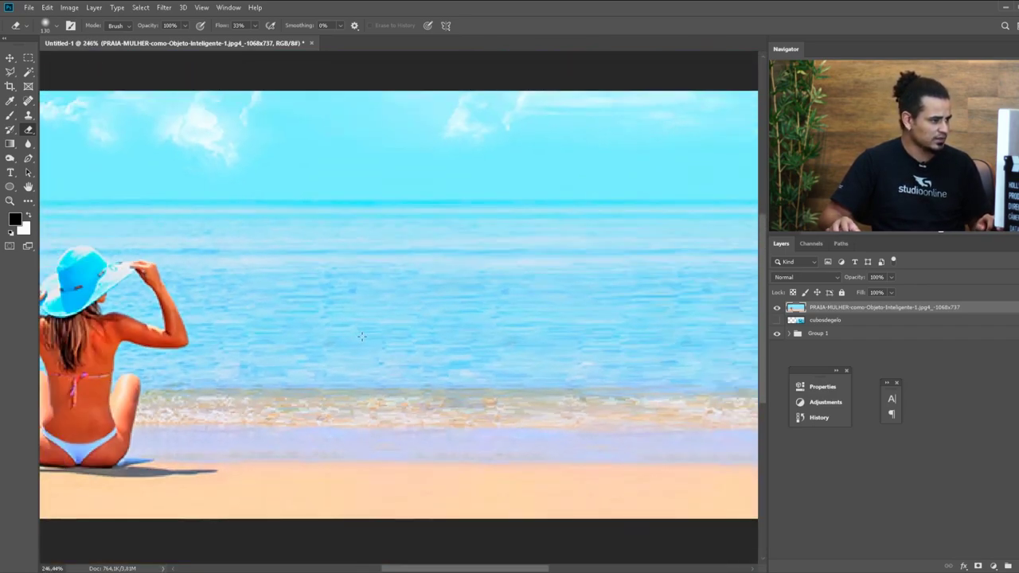
scroll(408, 323, "down", 1)
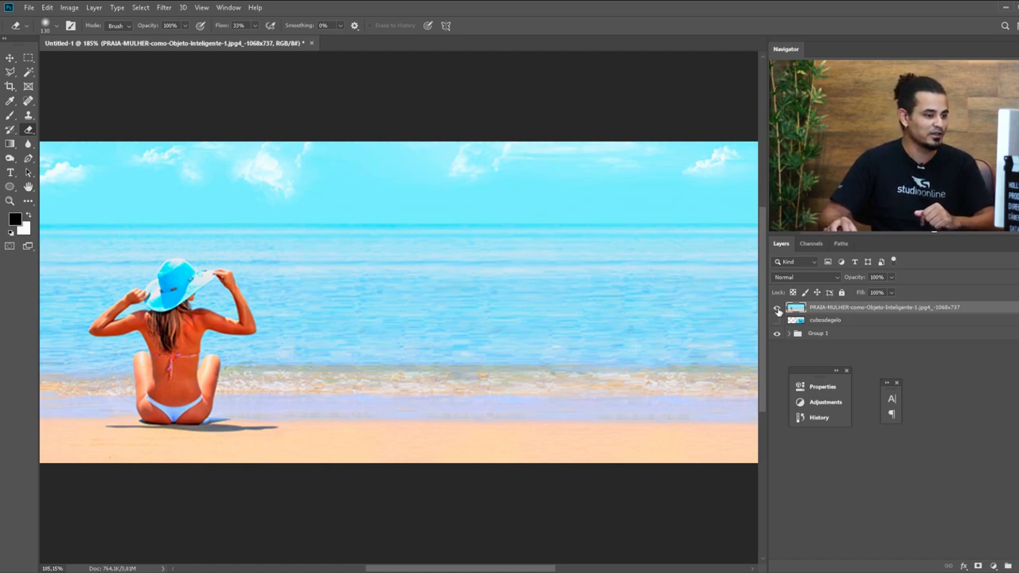
left_click(778, 308)
scroll(539, 268, "down", 1)
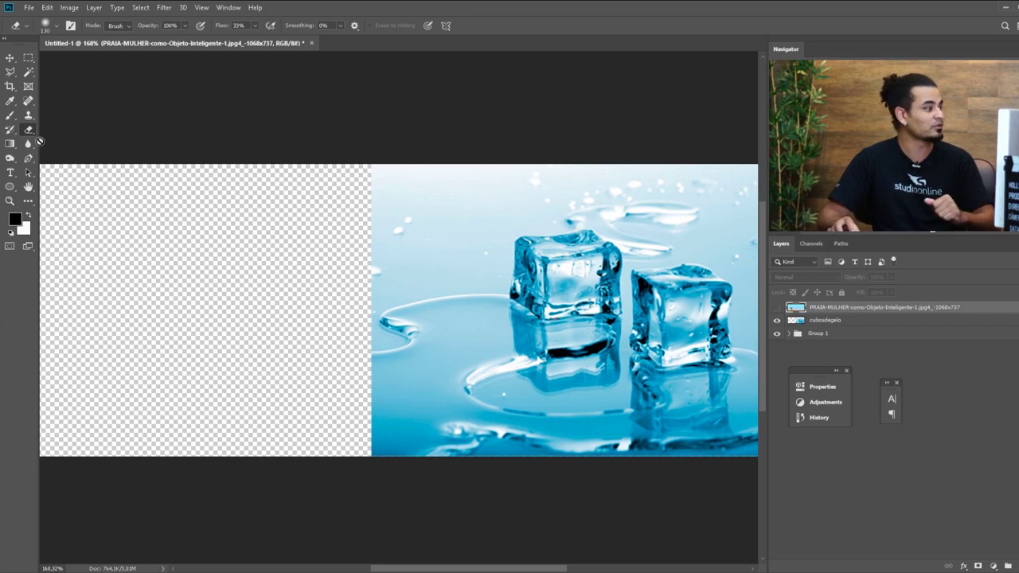
- Content-Aware Scale the cubosdegelo ice photo leftward to the canvas edge and apply it
left_click(10, 58)
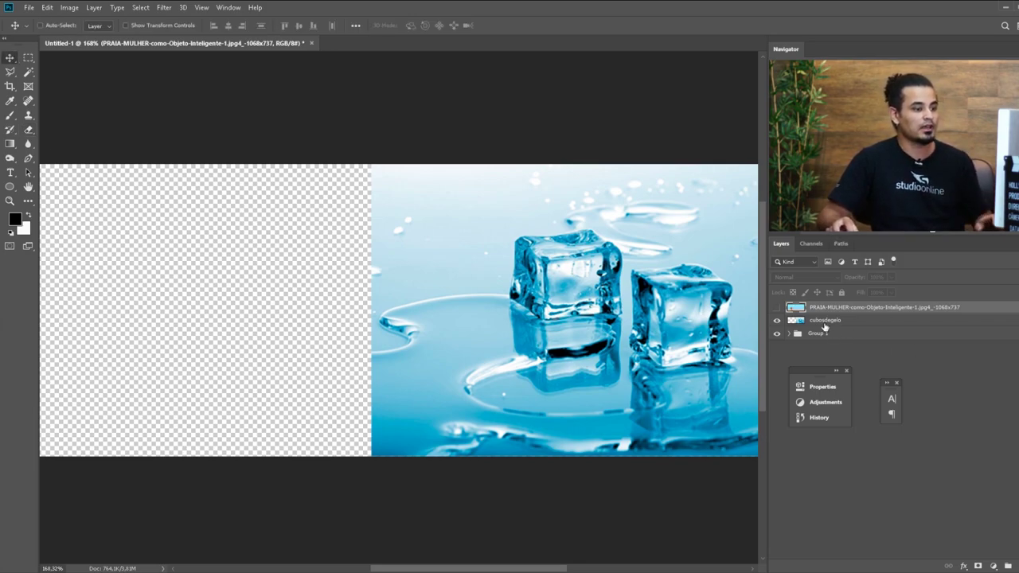
left_click(825, 323)
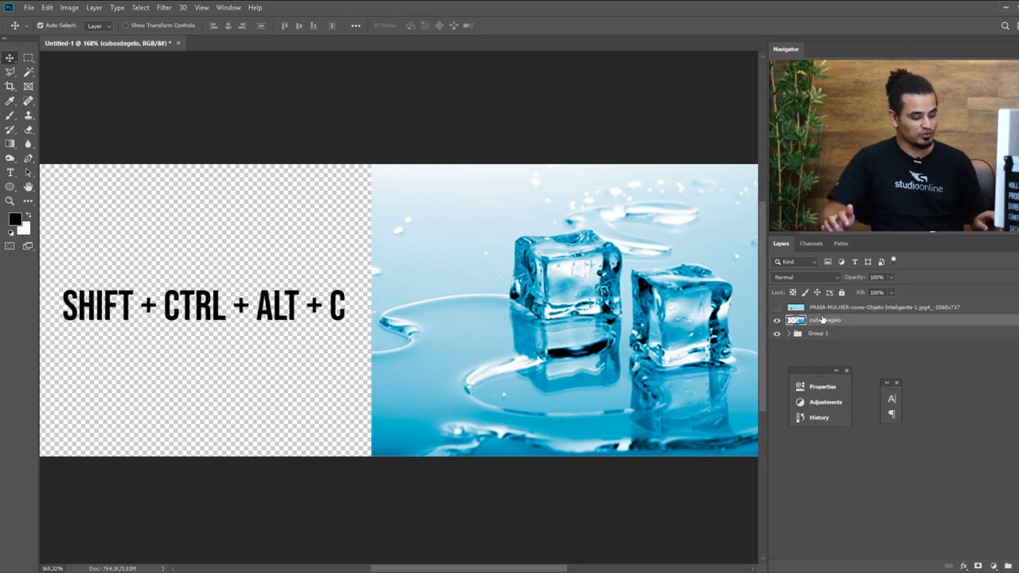
key("shift+ctrl+alt+c")
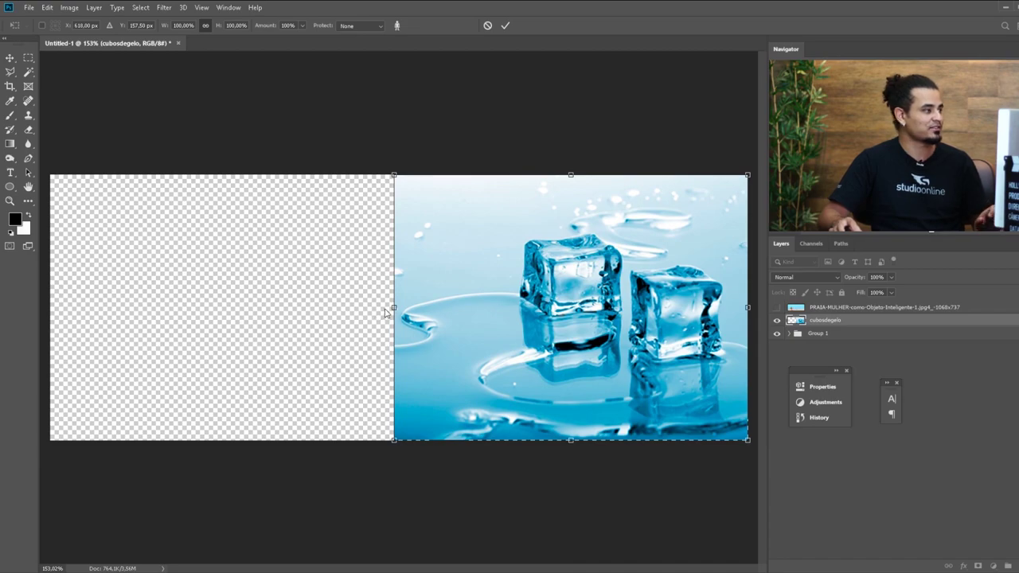
left_click_drag(394, 308, 310, 318)
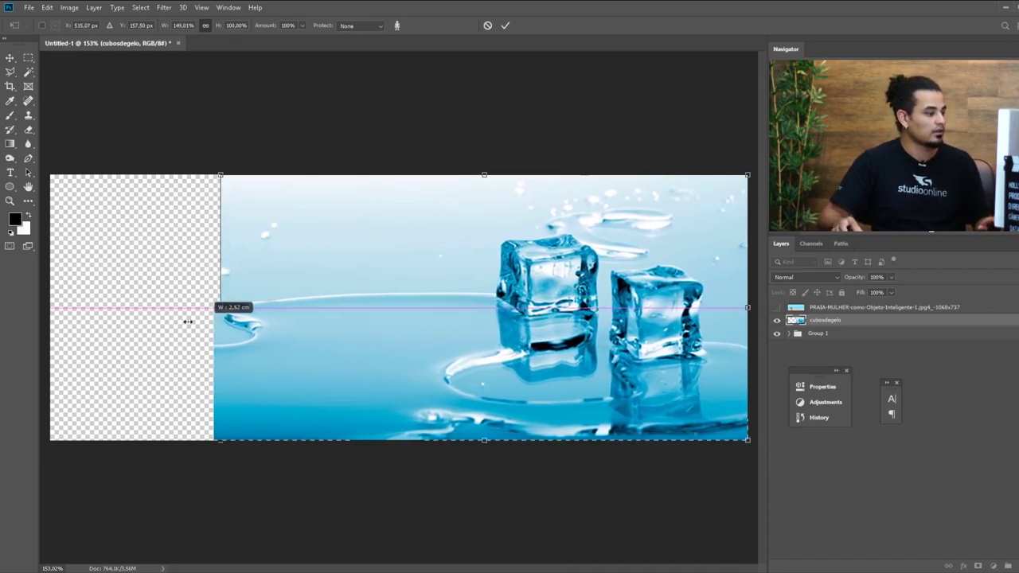
left_click_drag(310, 317, 55, 321)
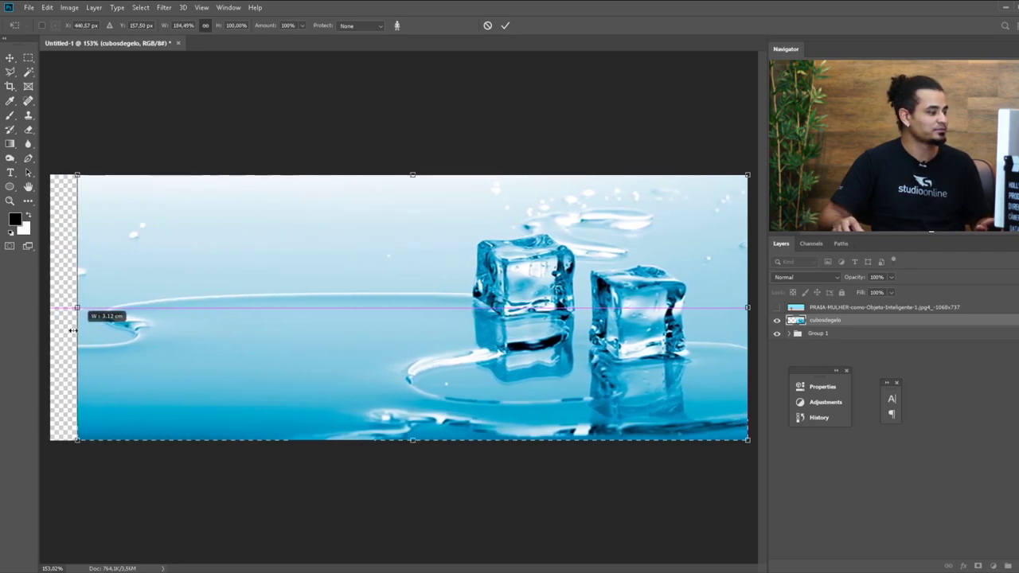
left_click_drag(55, 321, 52, 320)
key("Return")
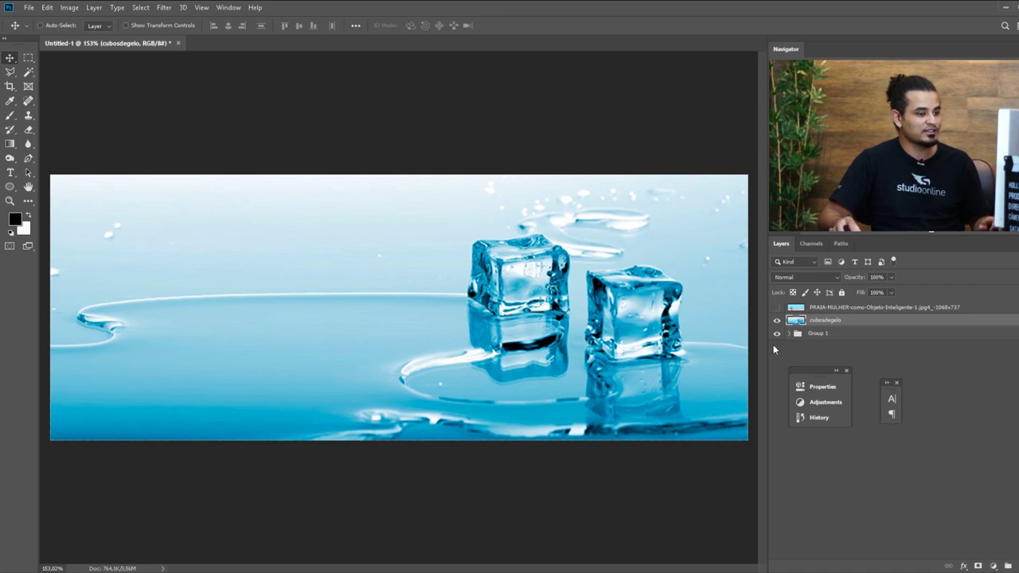
- Move Group 1 above cubosdegelo, show the GELO text, and nudge it slightly right
left_click_drag(810, 335, 820, 317)
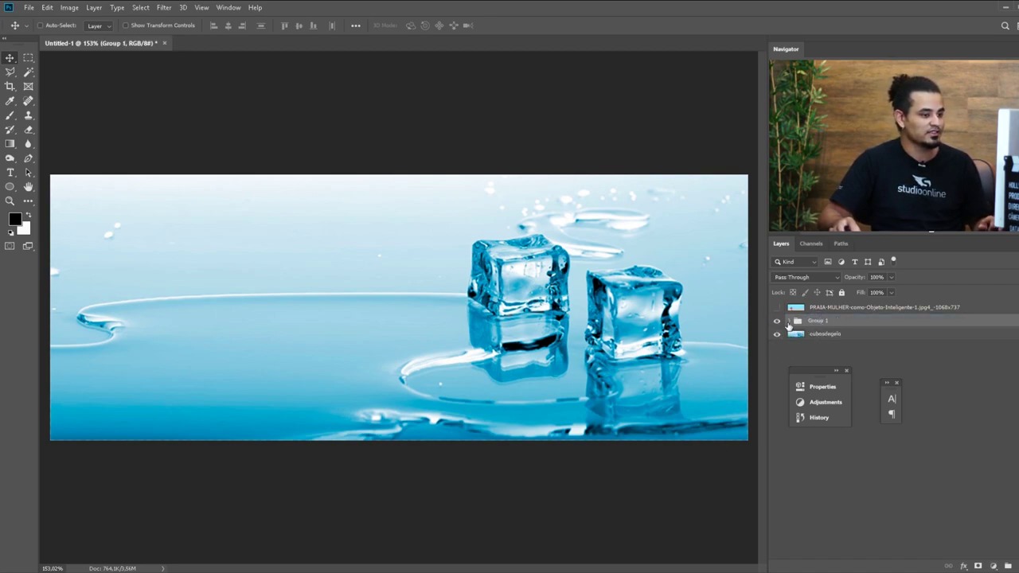
left_click(777, 335)
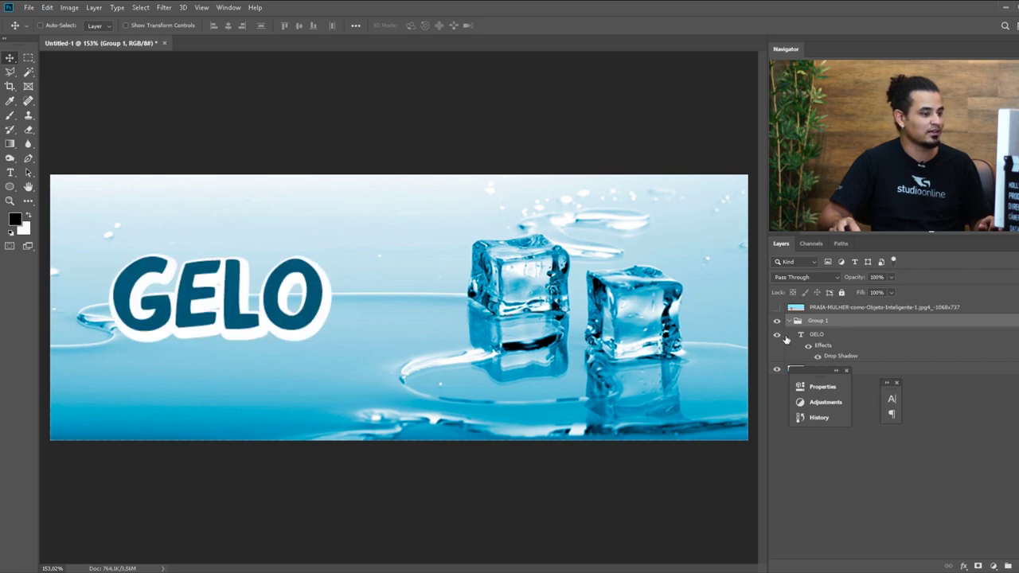
mouse_move(272, 291)
left_mouse_down()
mouse_move(296, 289)
mouse_move(222, 273)
mouse_move(267, 296)
mouse_move(280, 289)
left_mouse_up()
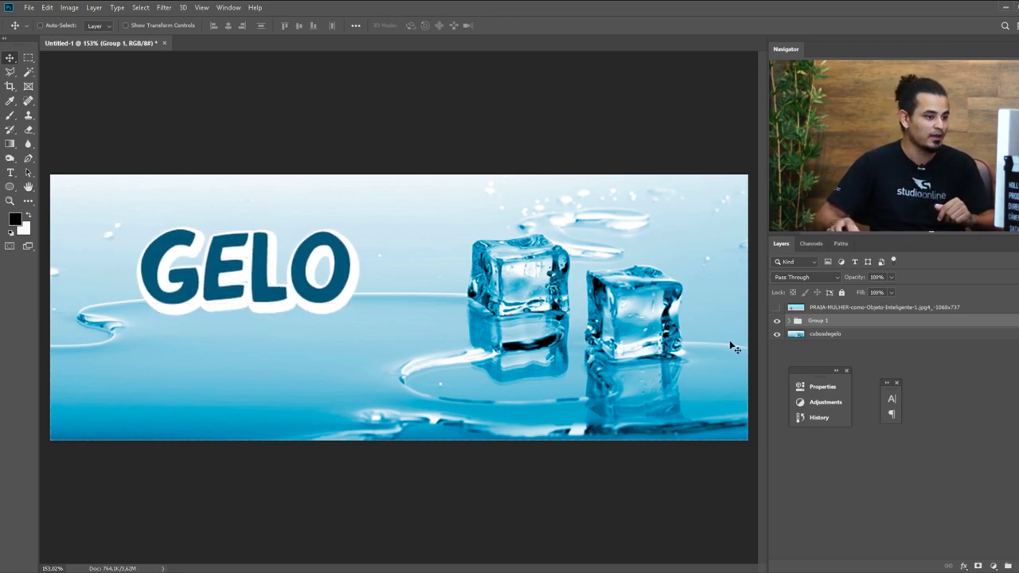